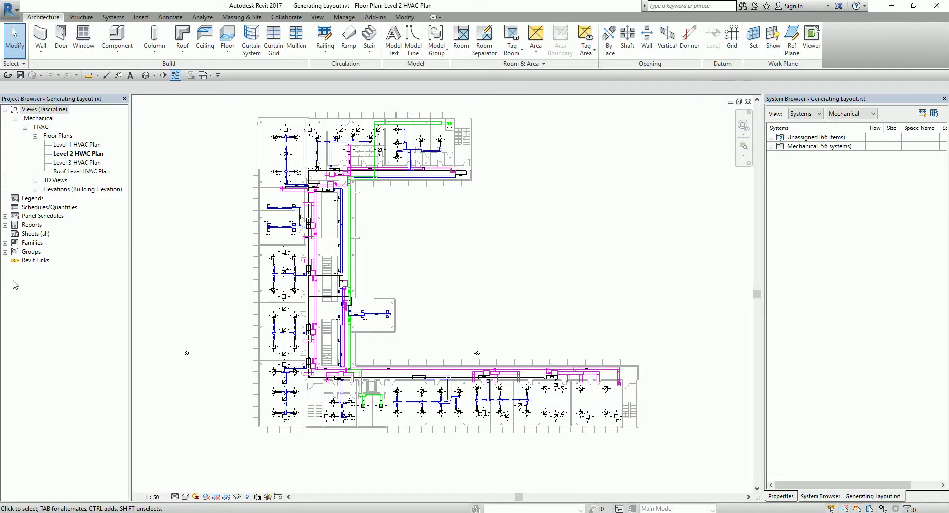
Inspect the instance properties of the upper supply diffuser in the last room beside the stairwell
left_click(663, 405)
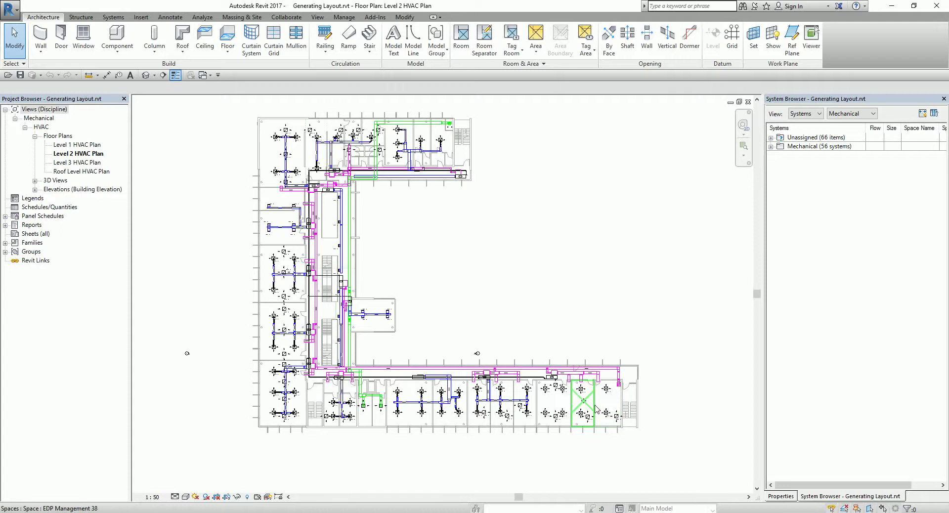
scroll(596, 409, "up", 5)
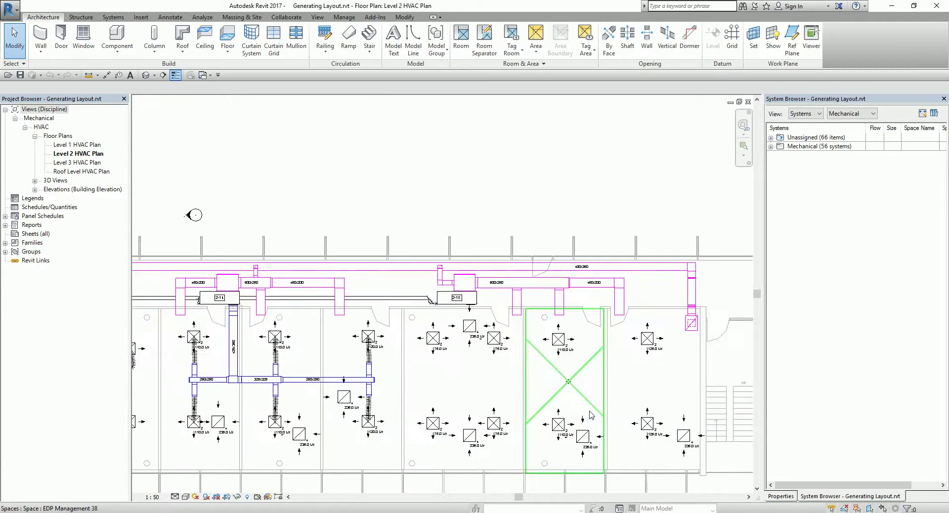
scroll(590, 415, "up", 2)
middle_click_drag(591, 415, 509, 325)
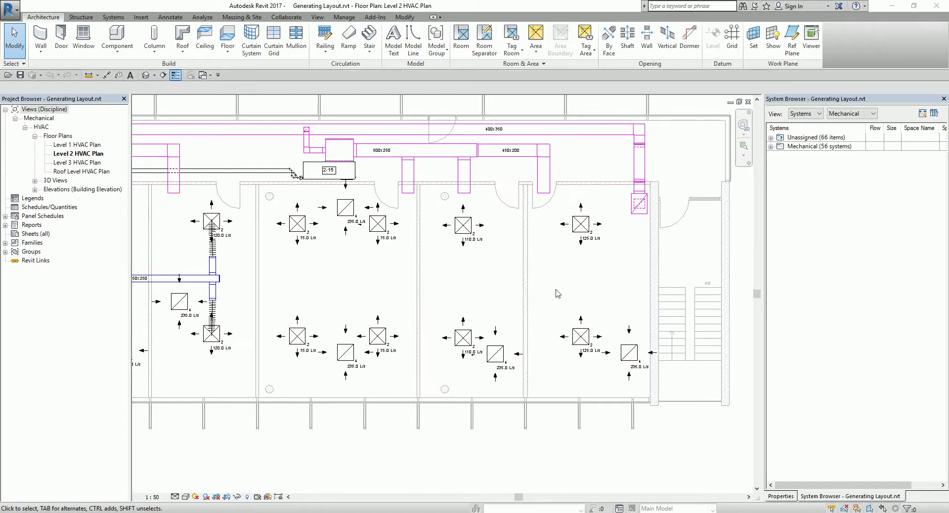
left_click(576, 236)
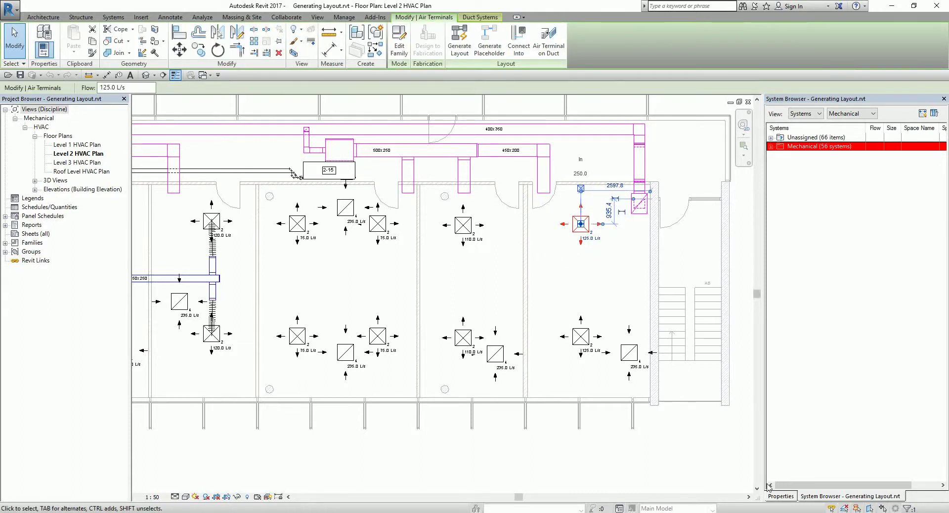
left_click(780, 497)
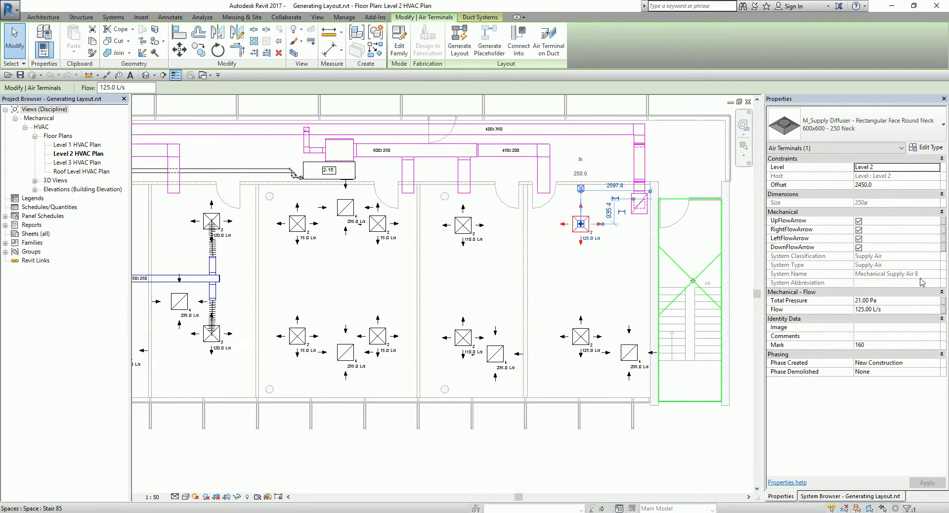
left_click(704, 445)
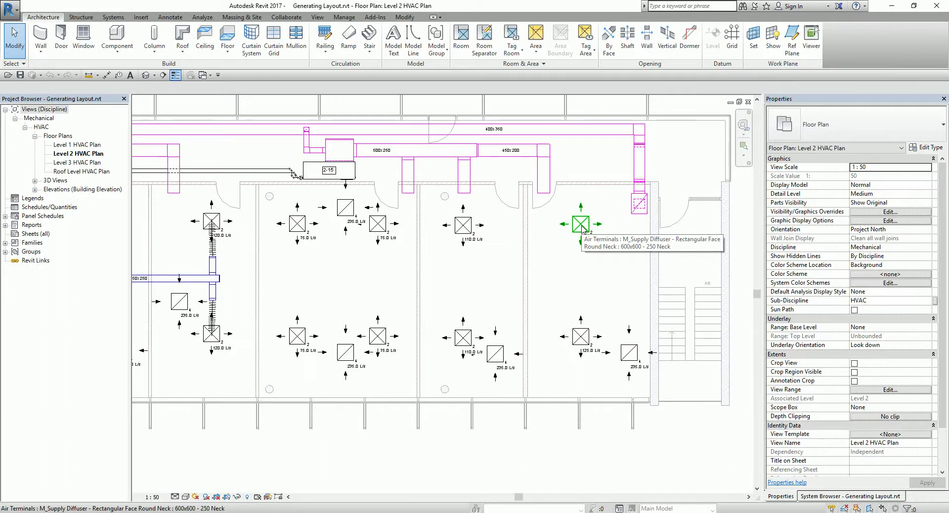
key("Tab")
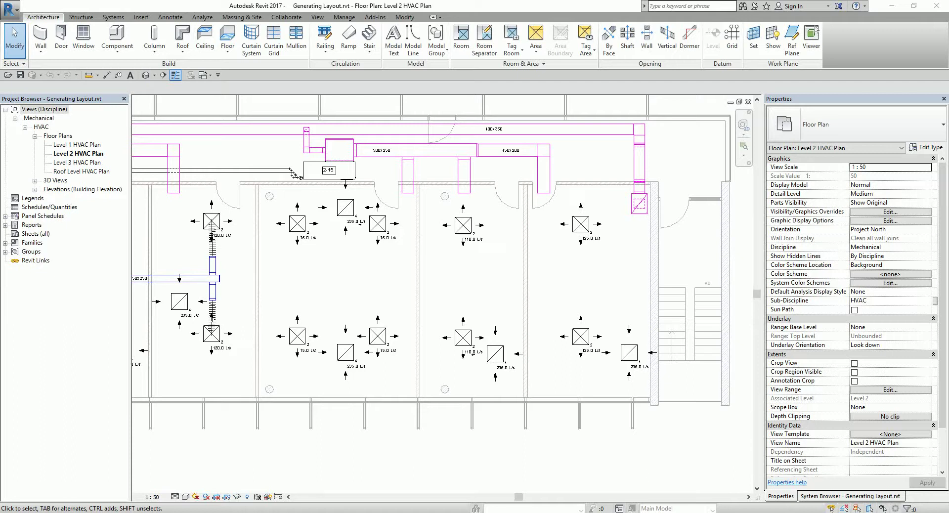
Start Generate Layout from the lower supply diffuser in the room beside the stairwell
left_click(588, 335)
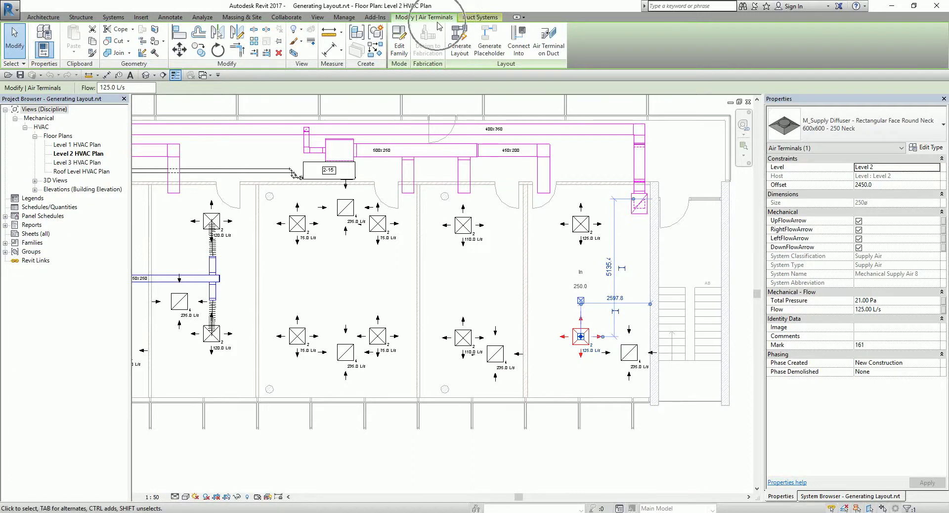
left_click(463, 49)
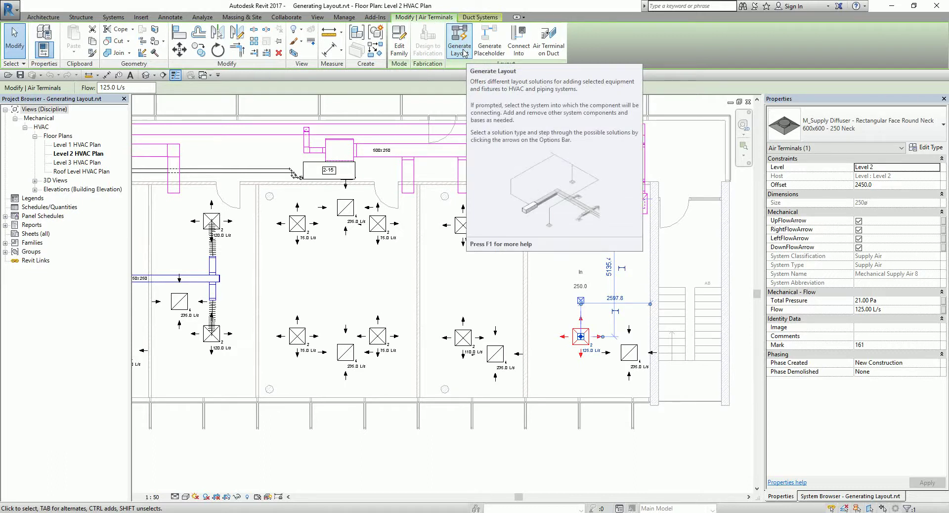
left_click(464, 51)
left_click(464, 51)
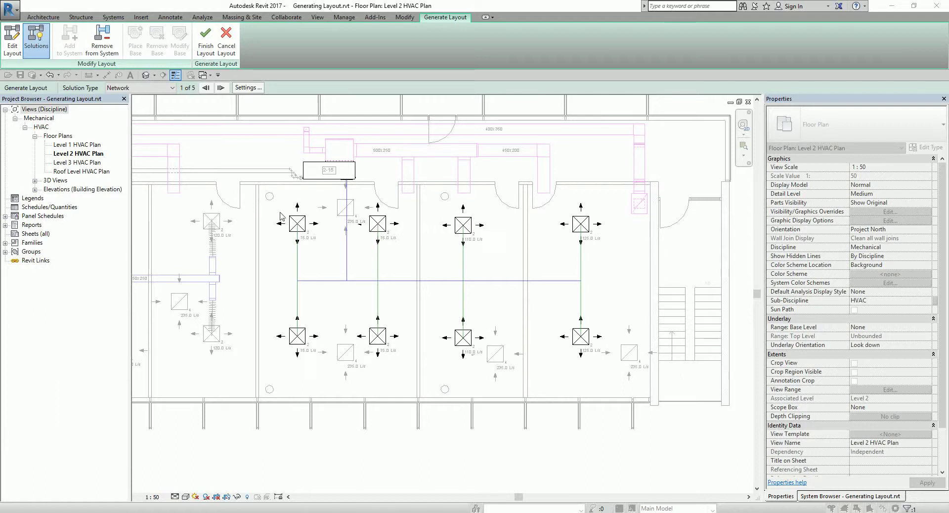
left_click(147, 89)
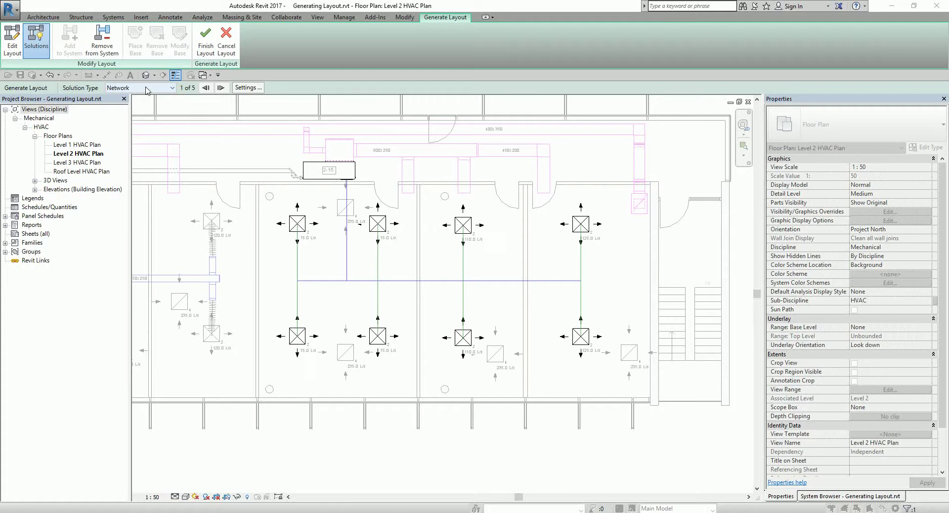
left_click(401, 285)
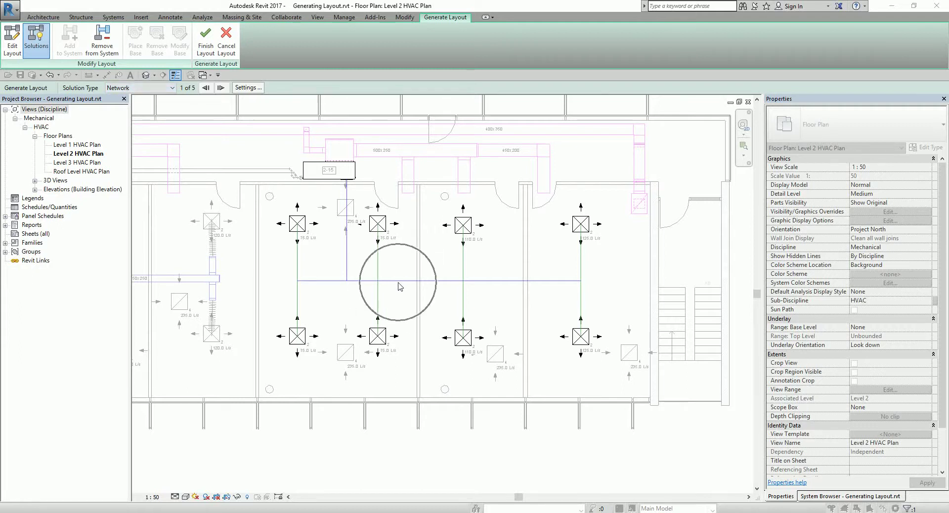
left_click(400, 286)
left_click(401, 286)
left_click(400, 286)
left_click(381, 258)
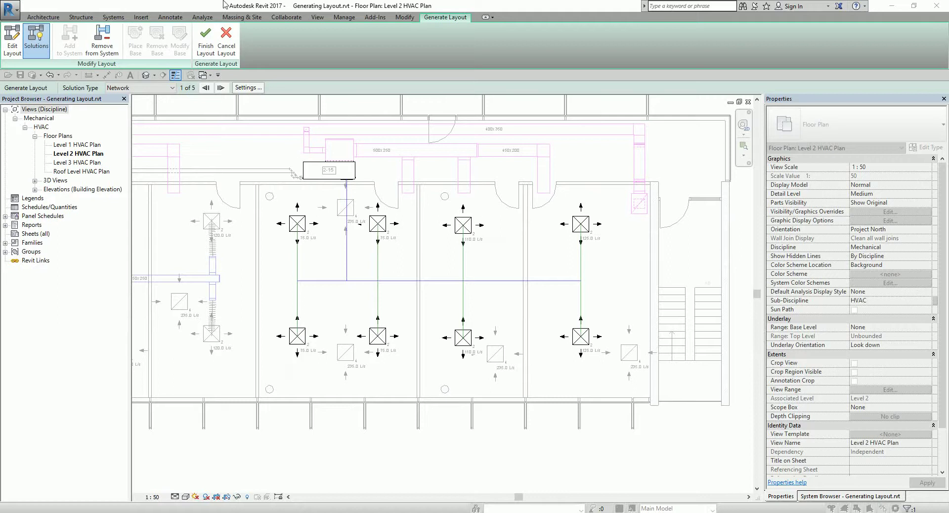
Preview the Perimeter and Intersections solution types for the duct layout and return to Network
left_click(160, 85)
left_click(120, 105)
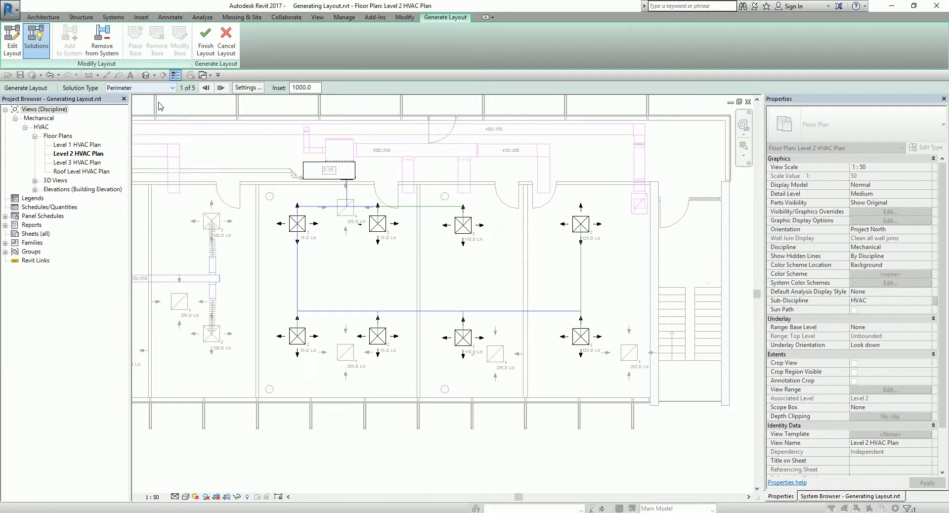
left_click(164, 88)
left_click(143, 113)
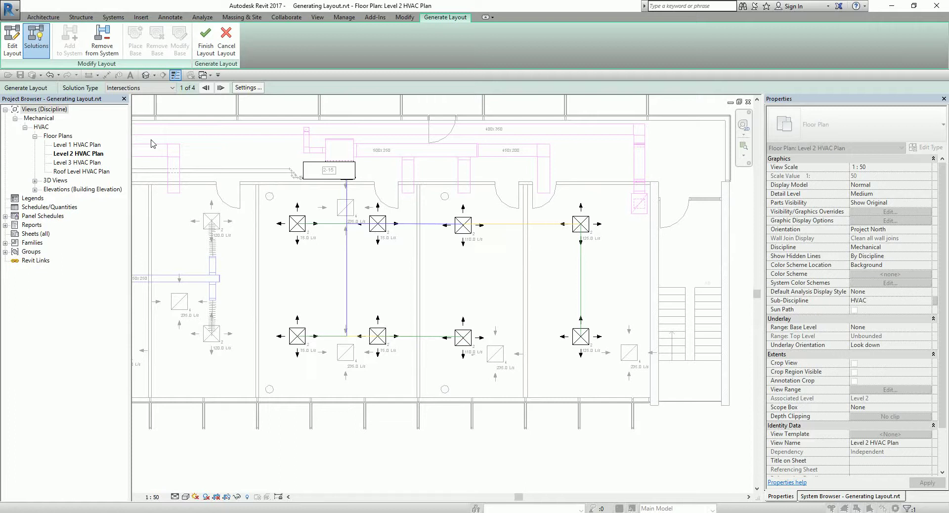
left_click(158, 87)
left_click(142, 102)
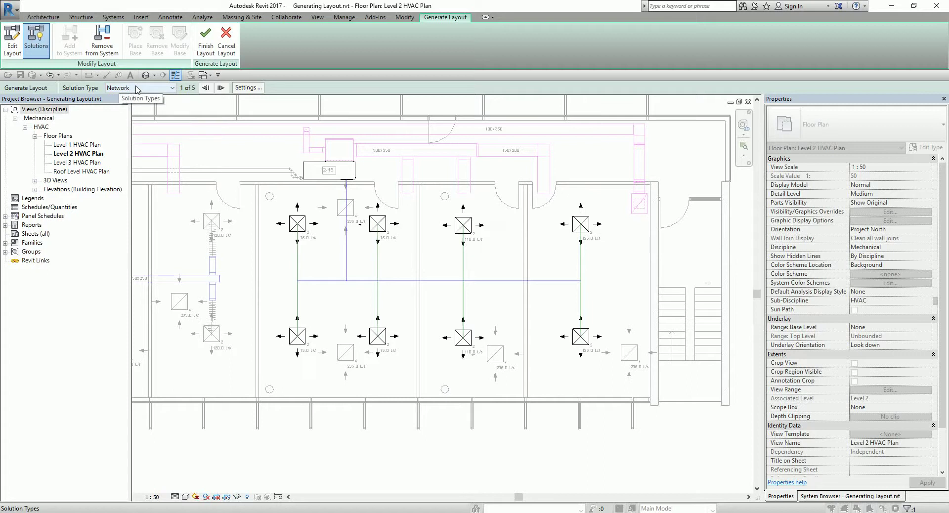
Cycle through all the Network routing solutions for the duct layout and return to the first one
left_click(127, 89)
left_click(218, 90)
left_click(220, 89)
left_click(221, 88)
left_click(220, 88)
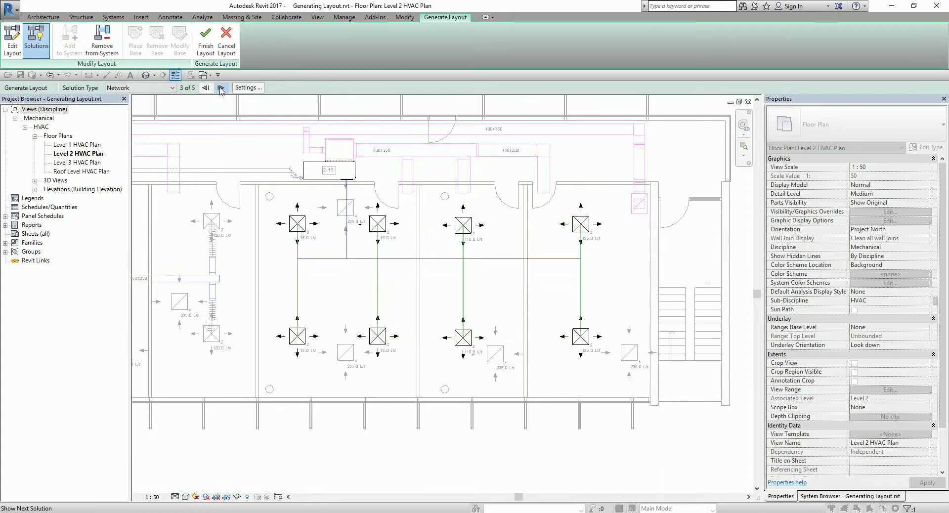
left_click(220, 88)
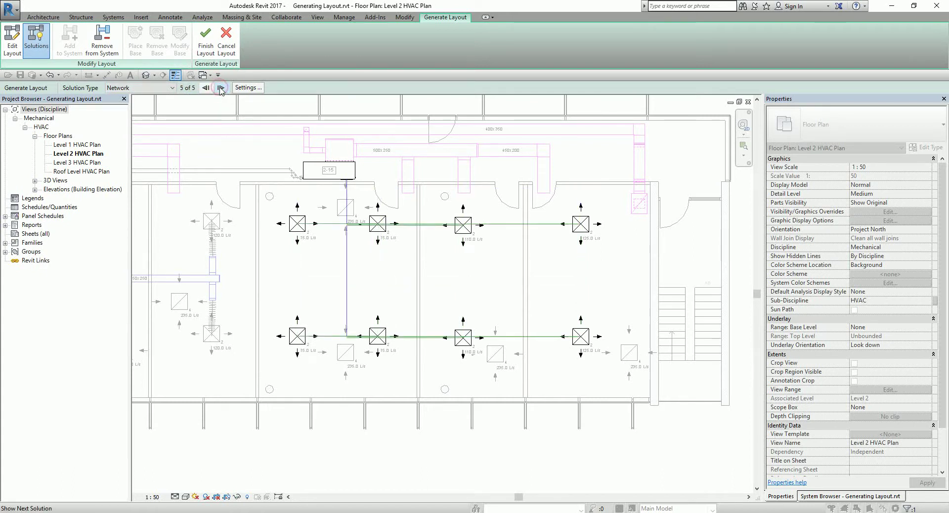
left_click(221, 88)
left_click(220, 88)
left_click(221, 88)
left_click(221, 88)
left_click(221, 89)
left_click(221, 88)
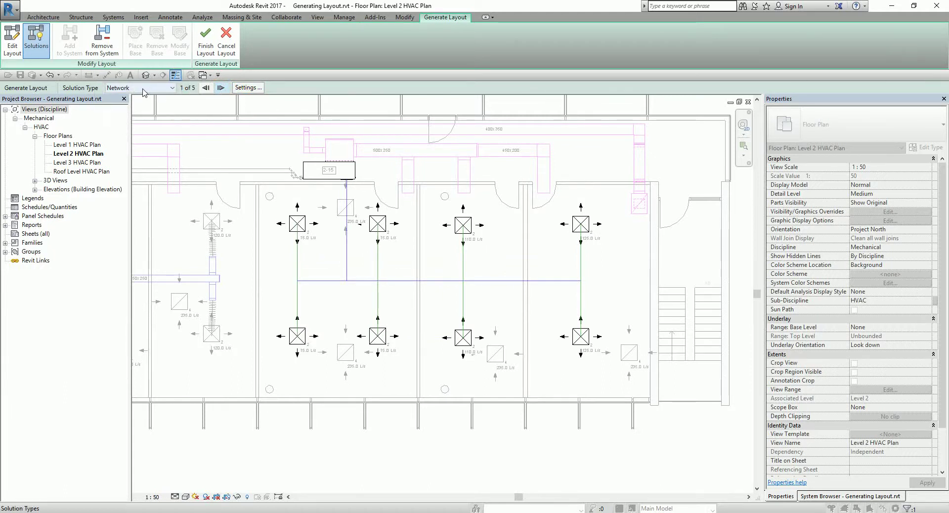
Review the main and branch duct conversion settings, accept them and finish the layout with the first Network solution
left_click(248, 88)
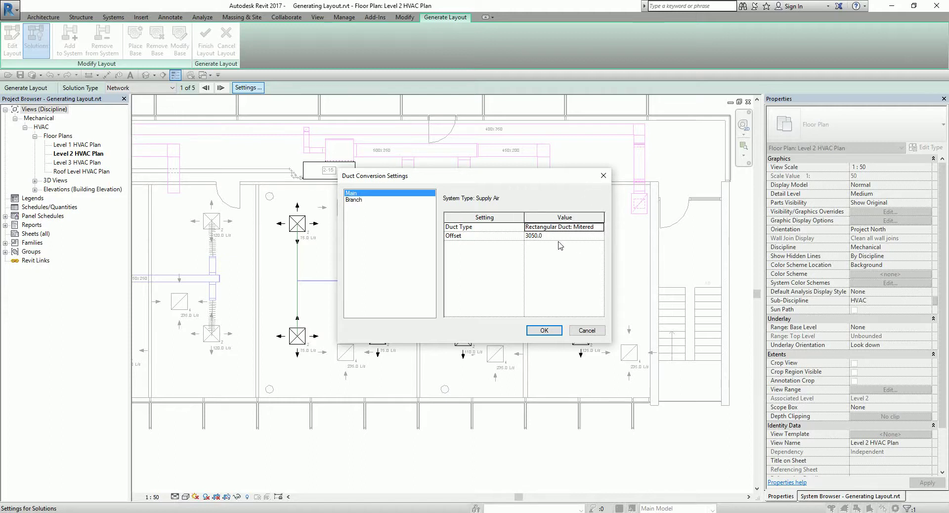
left_click(585, 230)
left_click(601, 227)
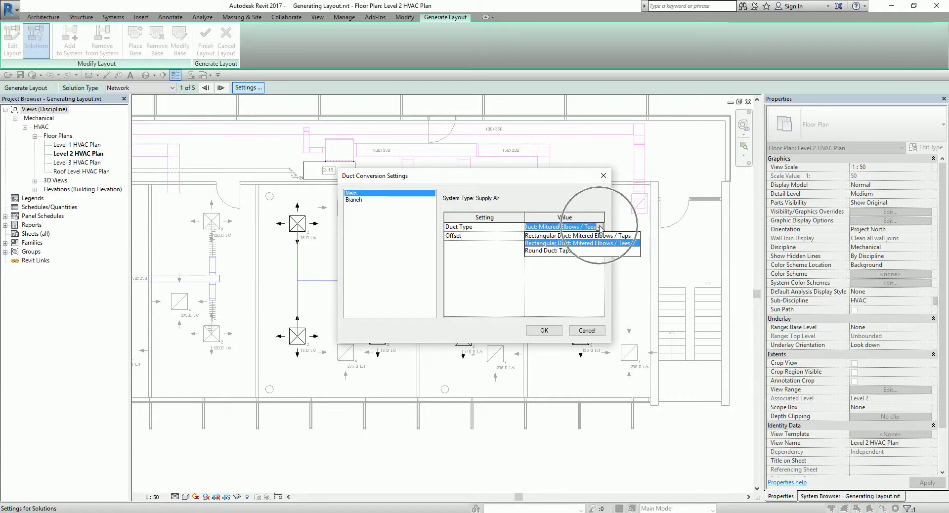
left_click(600, 228)
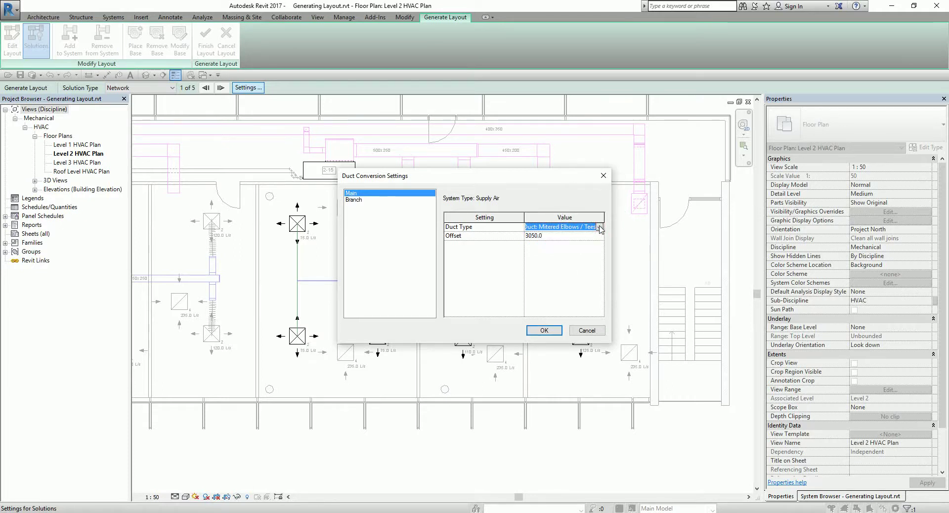
left_click(359, 203)
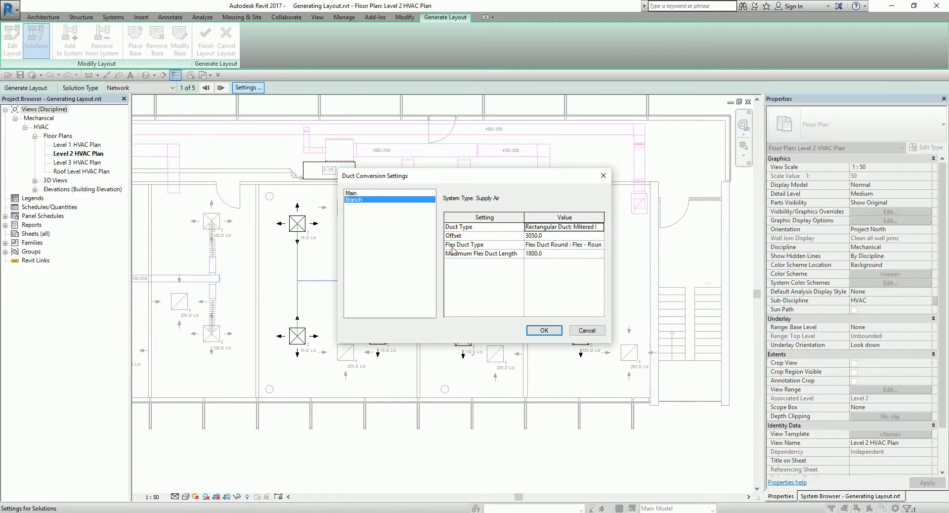
left_click(531, 236)
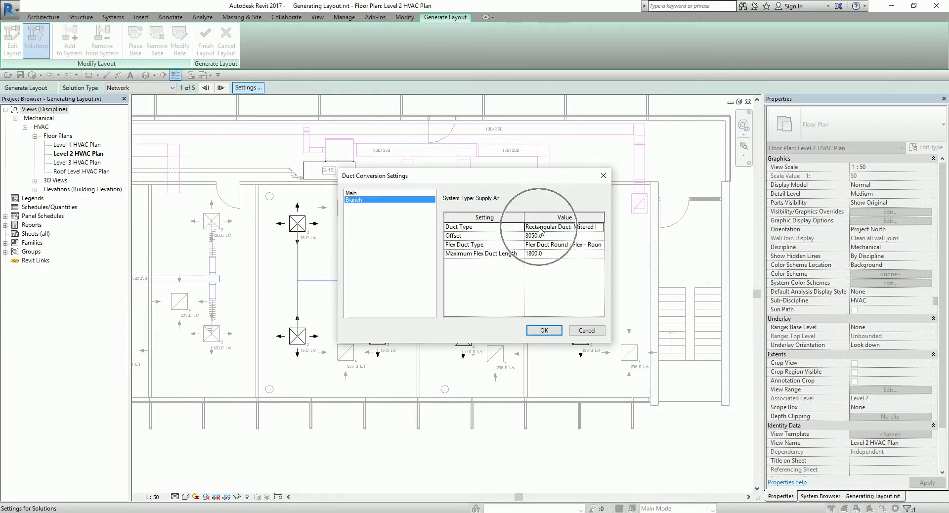
left_click(544, 236)
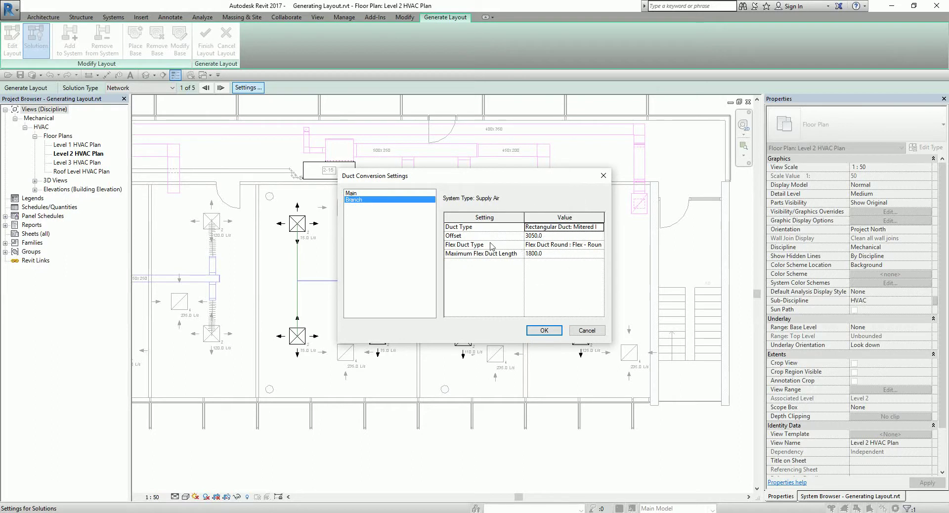
left_click(551, 248)
left_click(544, 330)
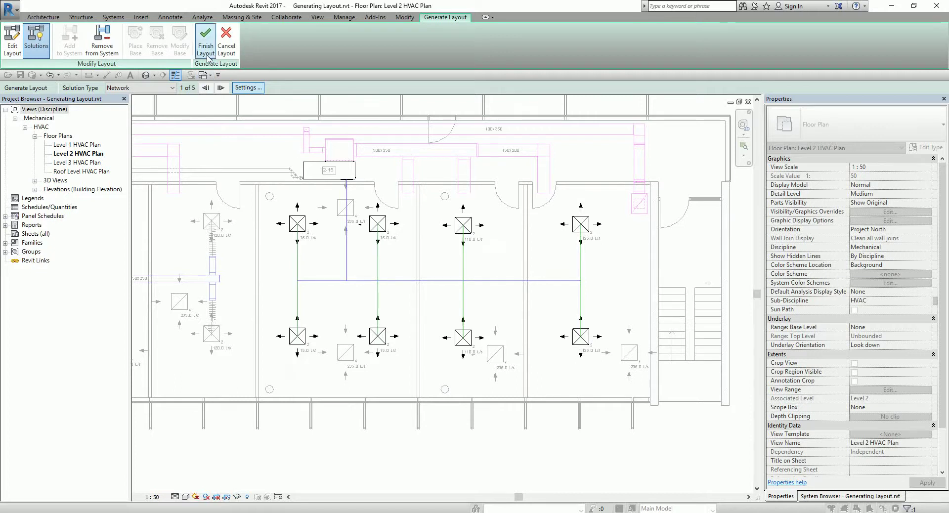
left_click(206, 40)
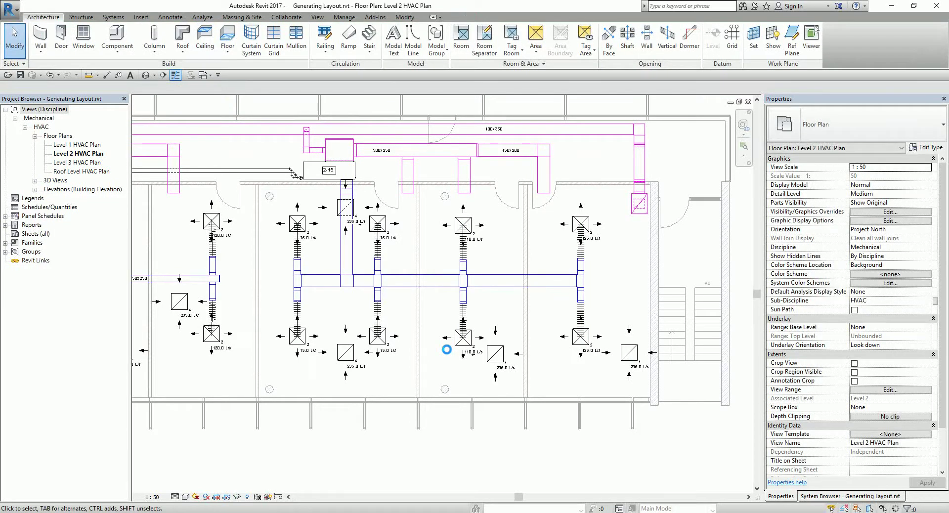
Select the whole supply duct network up to unit 2-15 and open Duct/Pipe Sizing for it
scroll(447, 350, "up", 2)
middle_click_drag(397, 290, 380, 322)
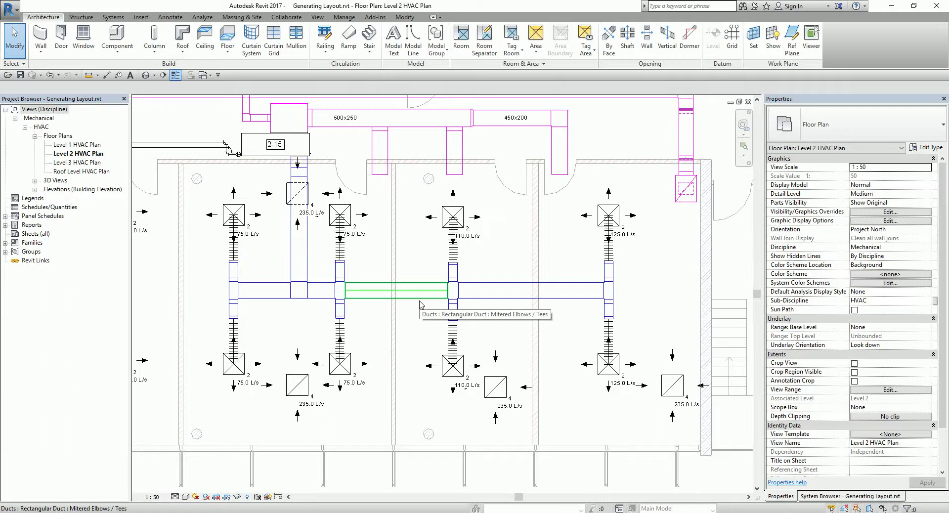
key("Tab")
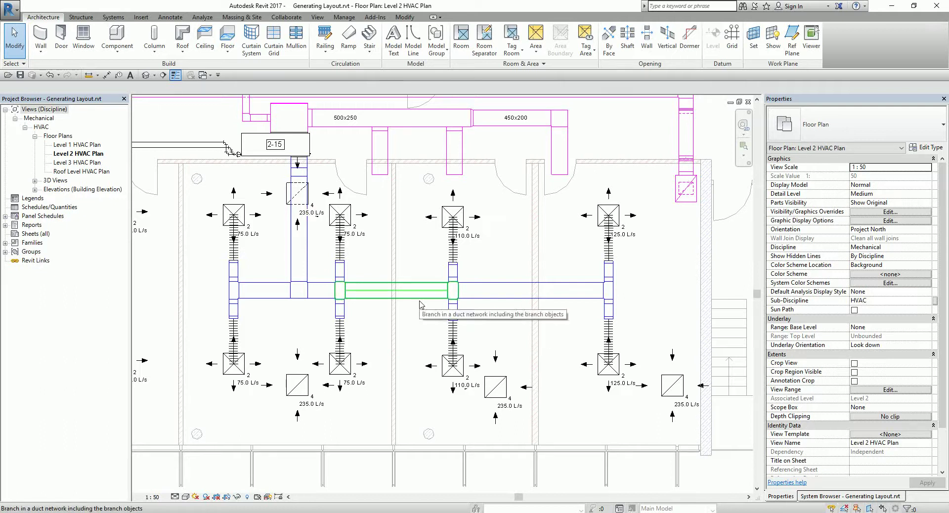
key("Tab")
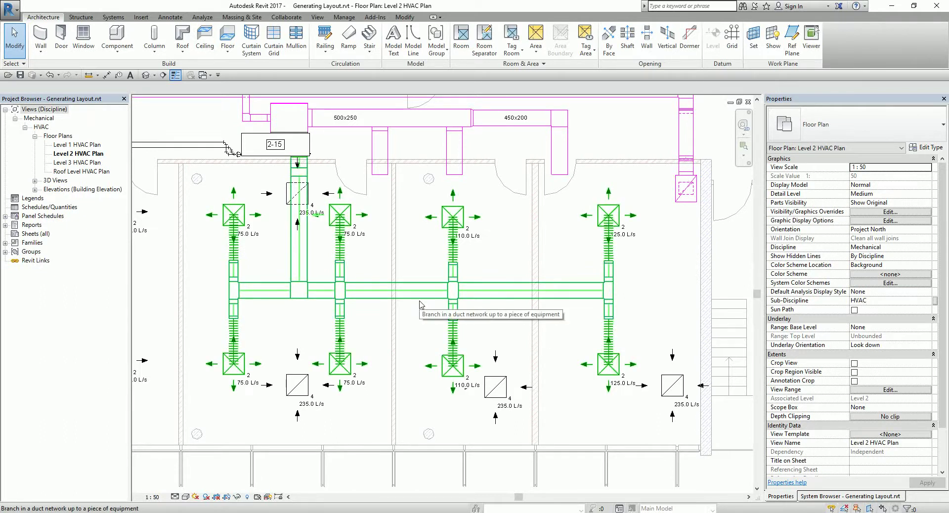
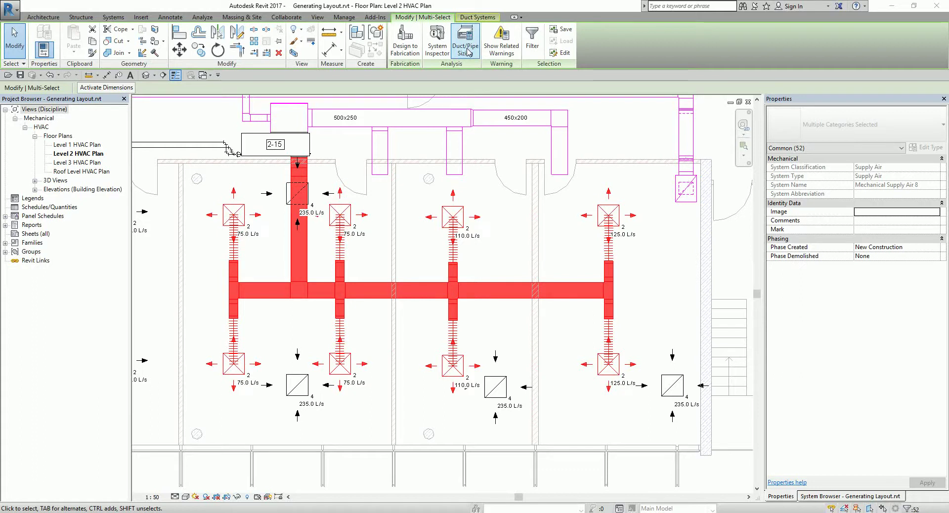
left_click(467, 50)
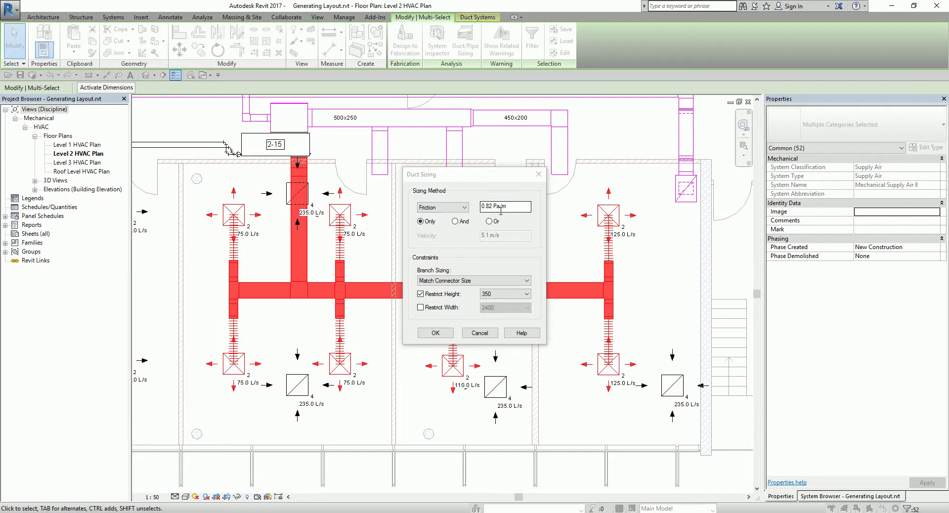
Review the available sizing methods and the And and Or velocity options, returning to Friction with Only
left_click(442, 207)
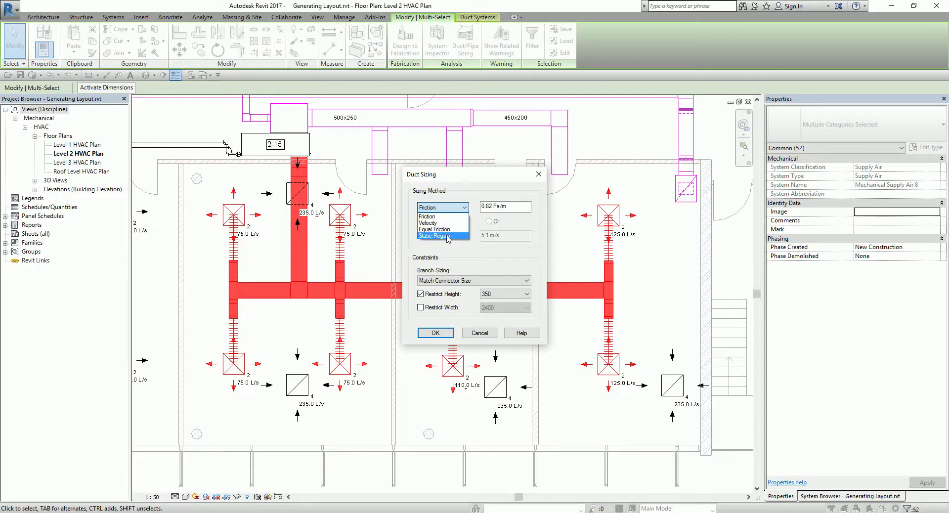
left_click(448, 211)
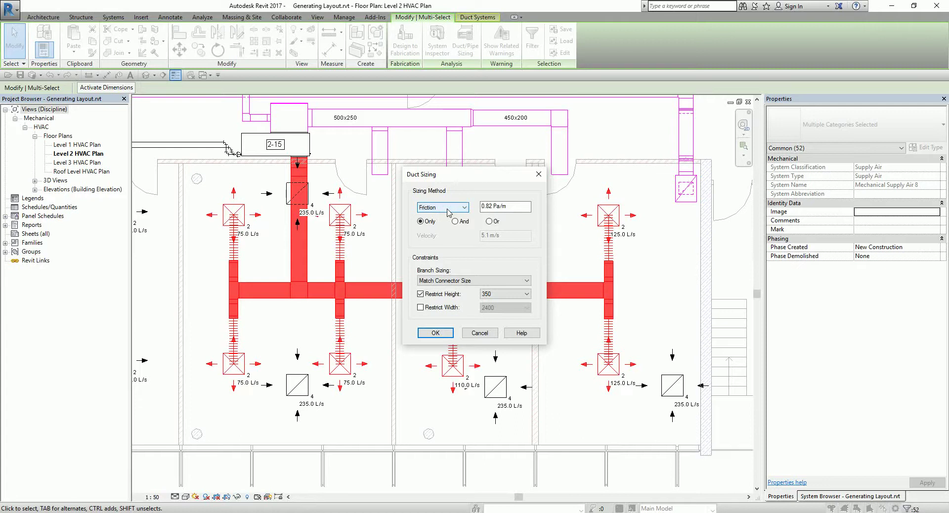
left_click(945, 216)
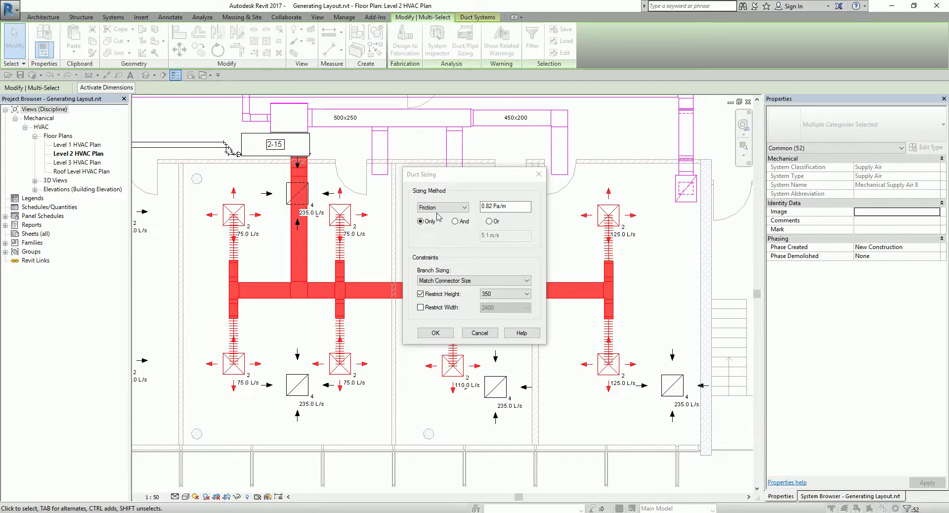
left_click(440, 209)
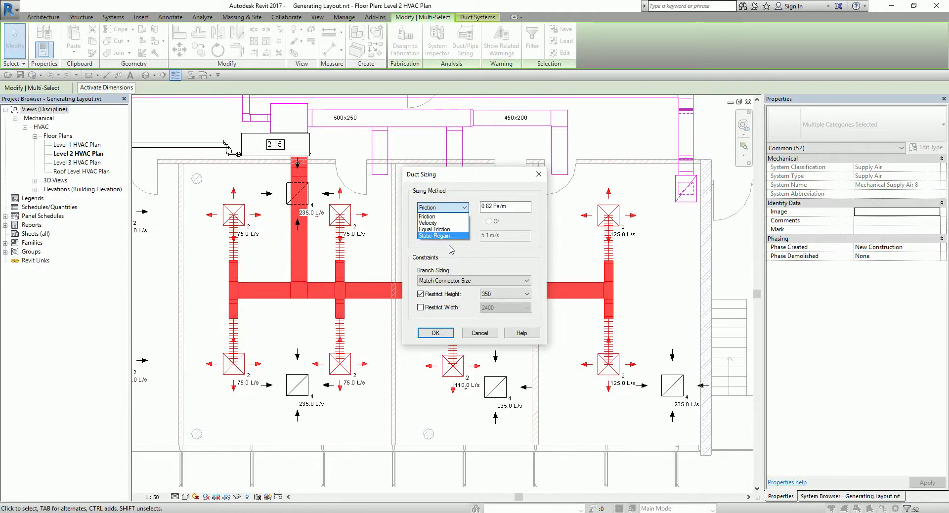
left_click(450, 245)
left_click(456, 221)
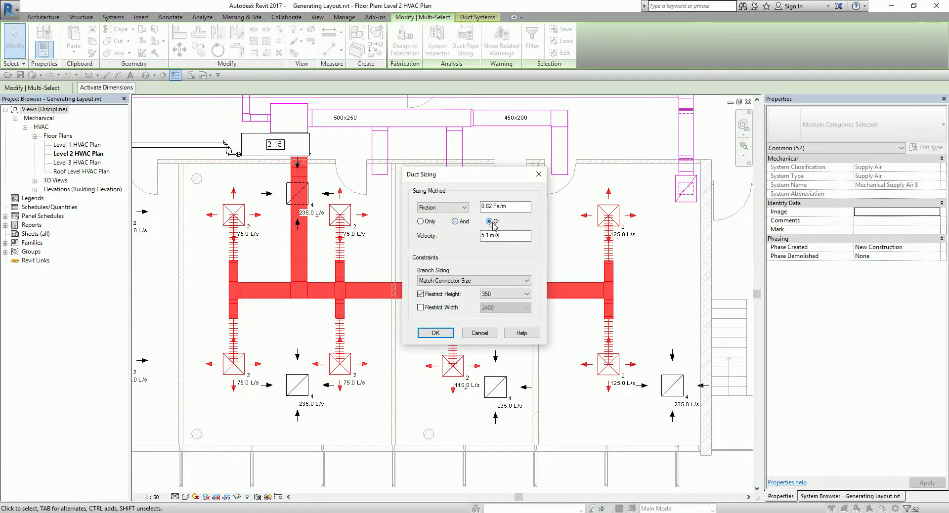
left_click(491, 222)
left_click(421, 222)
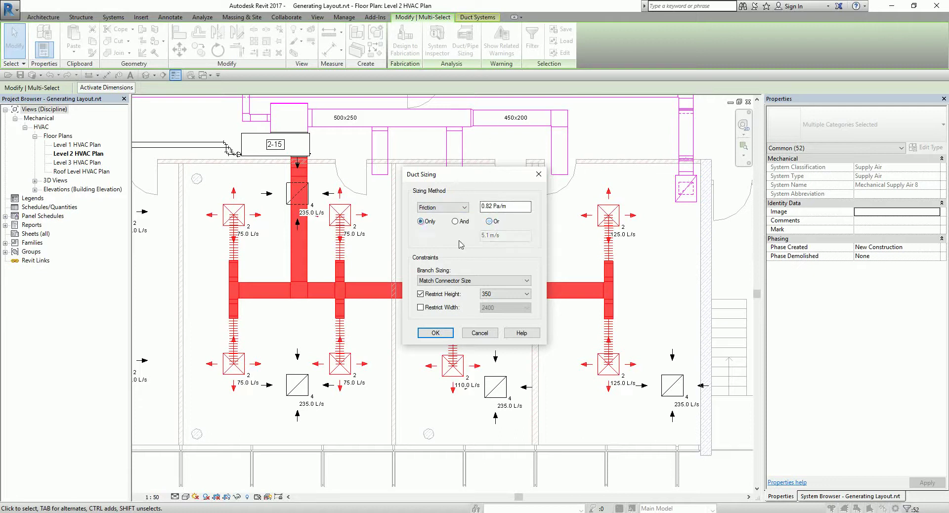
Set branch sizing to Larger of Connector and Calculated, apply the sizing to the duct network and clear the selection
left_click(440, 281)
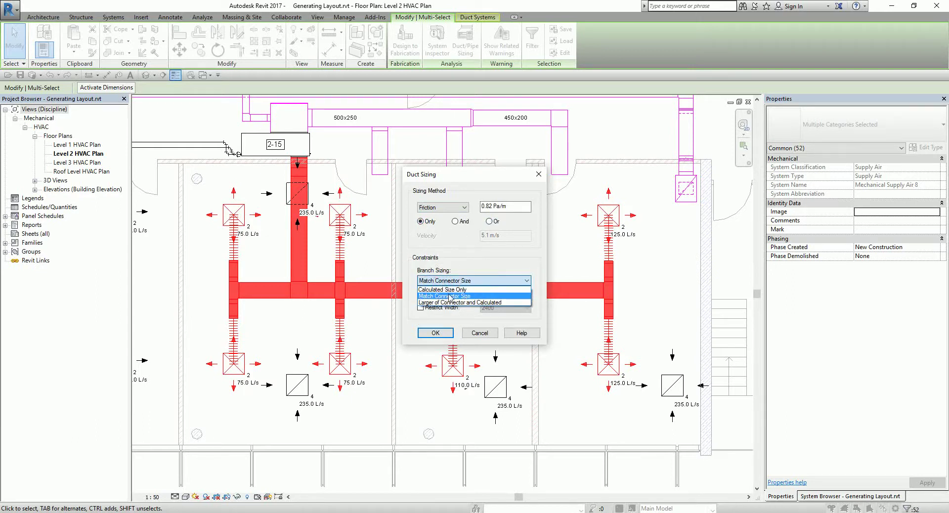
left_click(445, 289)
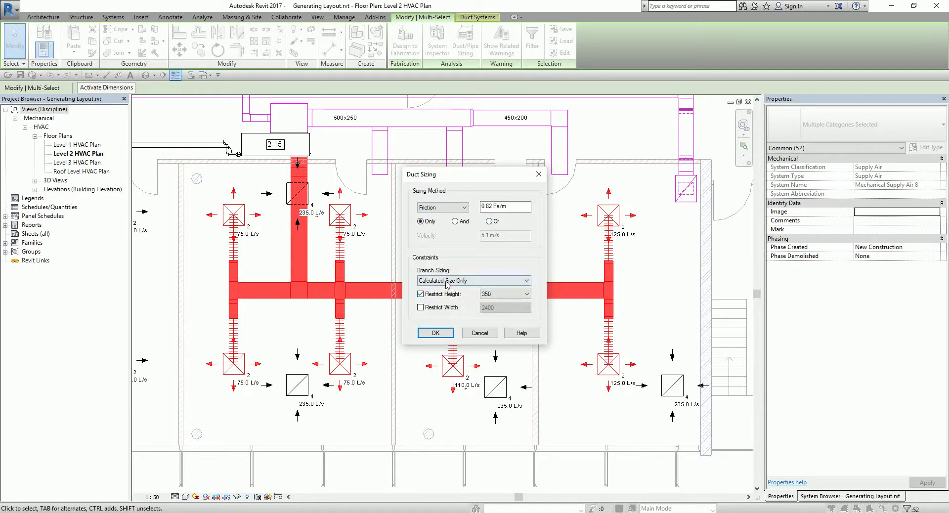
left_click(447, 281)
left_click(447, 295)
left_click(452, 281)
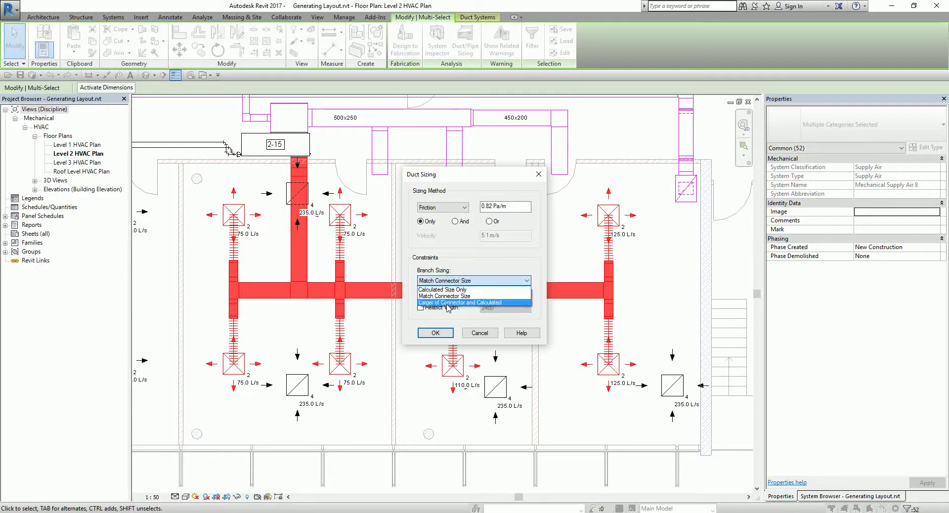
left_click(448, 303)
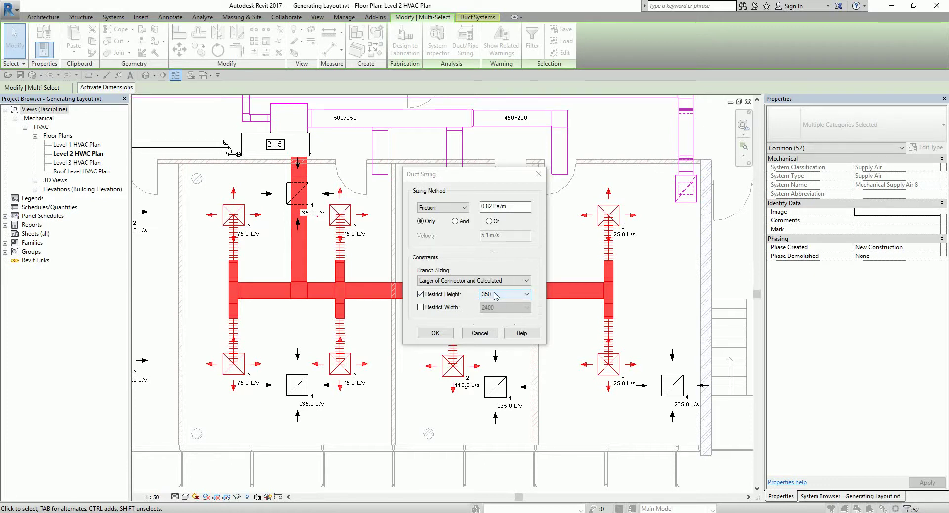
left_click(436, 333)
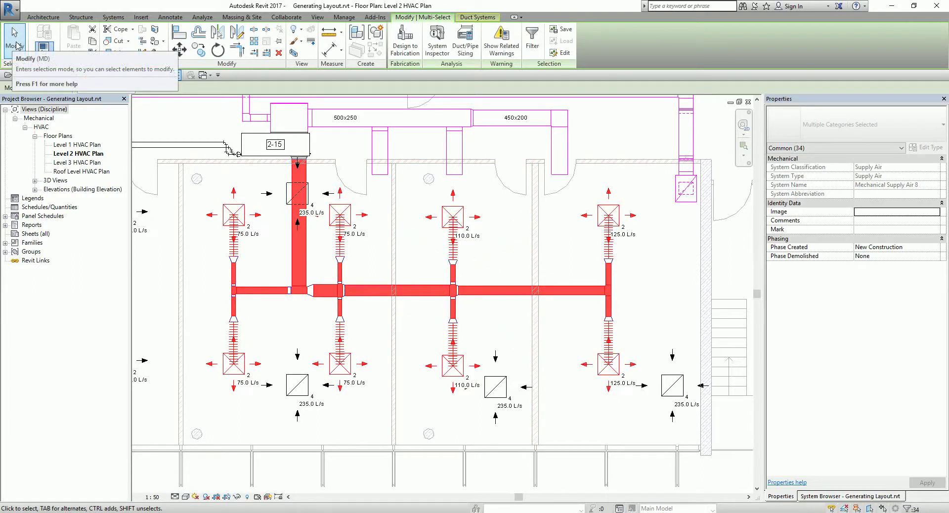
left_click(17, 45)
Inspect the properties of the main duct segment between the second and third diffuser pairs, and deselect it
middle_click_drag(435, 295, 458, 311)
scroll(458, 312, "down", 1)
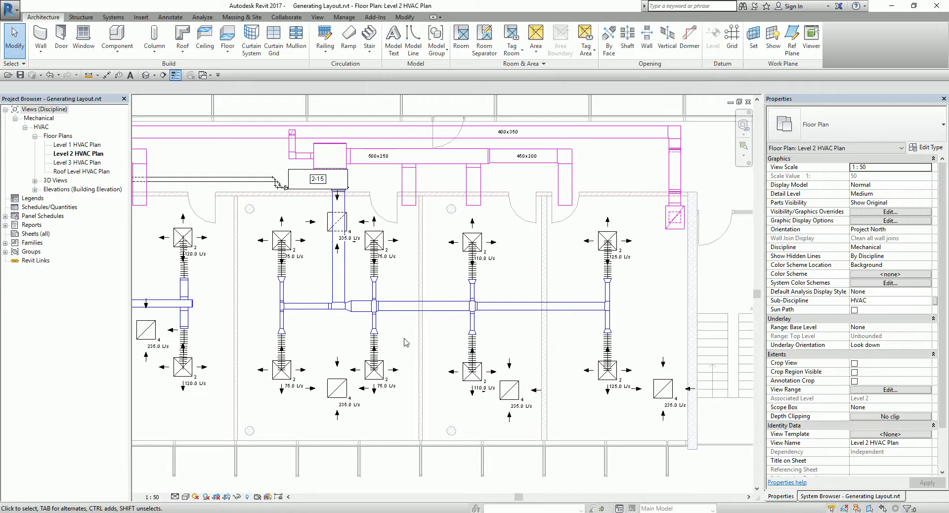
left_click(401, 312)
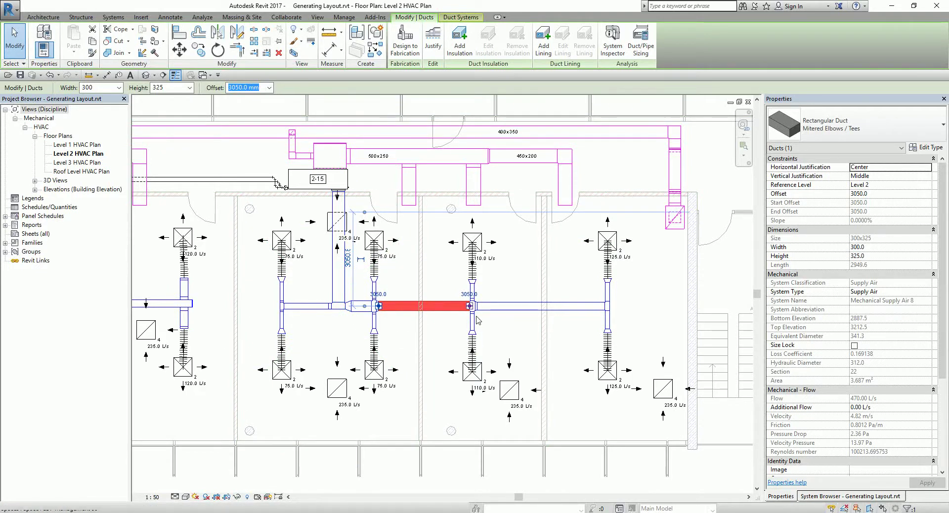
left_click(447, 288)
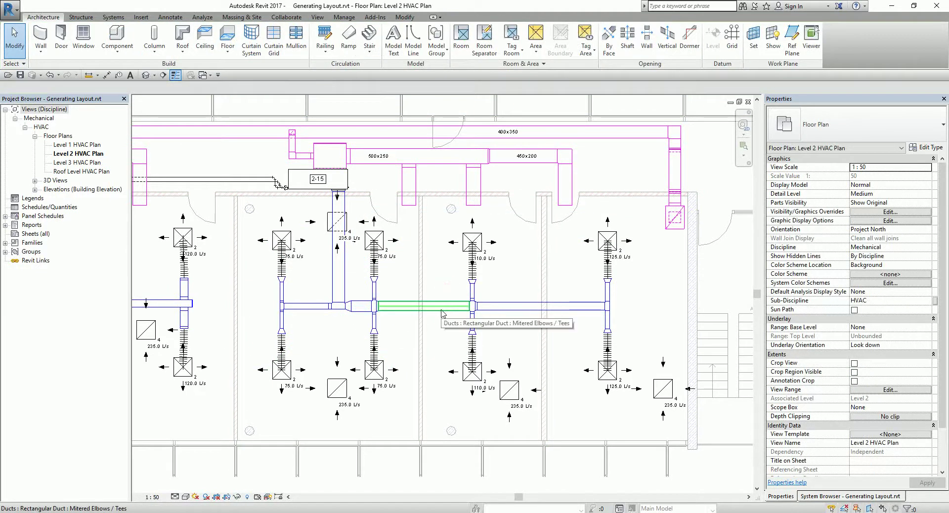
Select the whole supply duct network up to unit 2-15 and show it in a section-boxed 3D view from the top front-right corner
key("Tab")
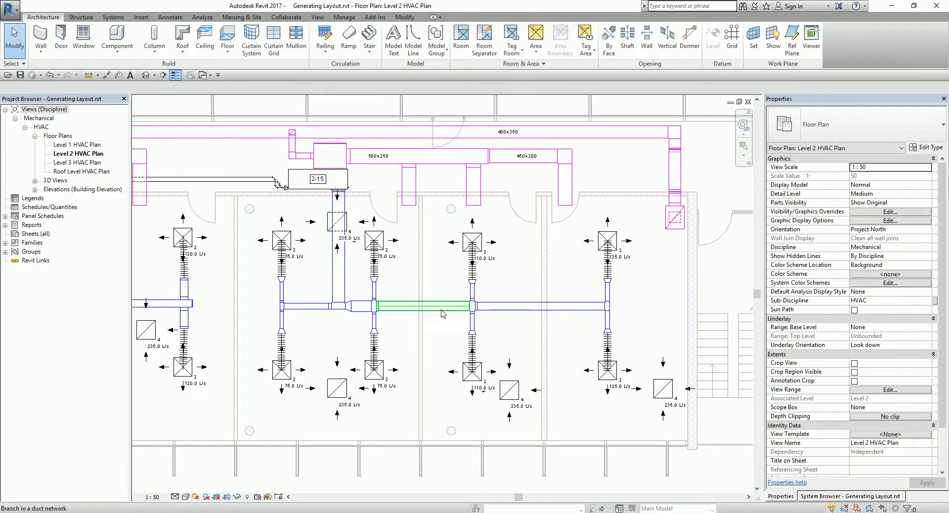
key("Tab")
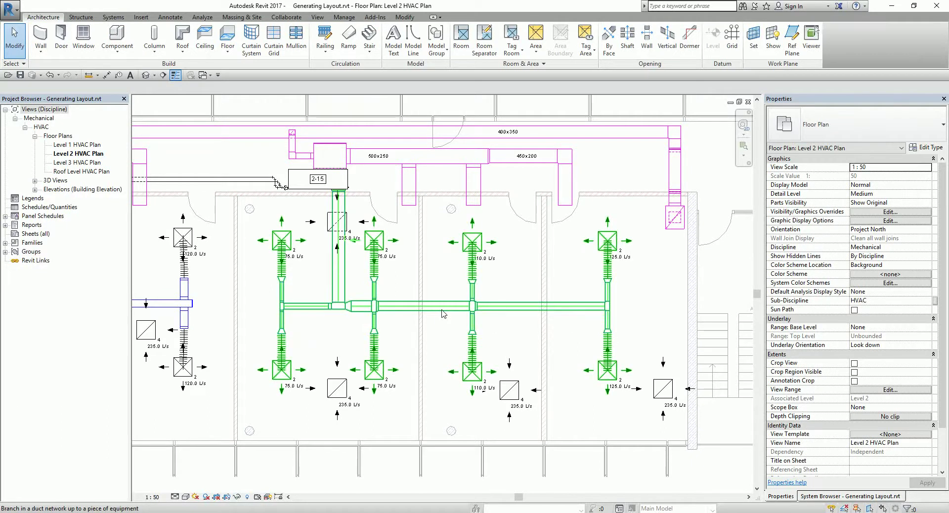
left_click(443, 313)
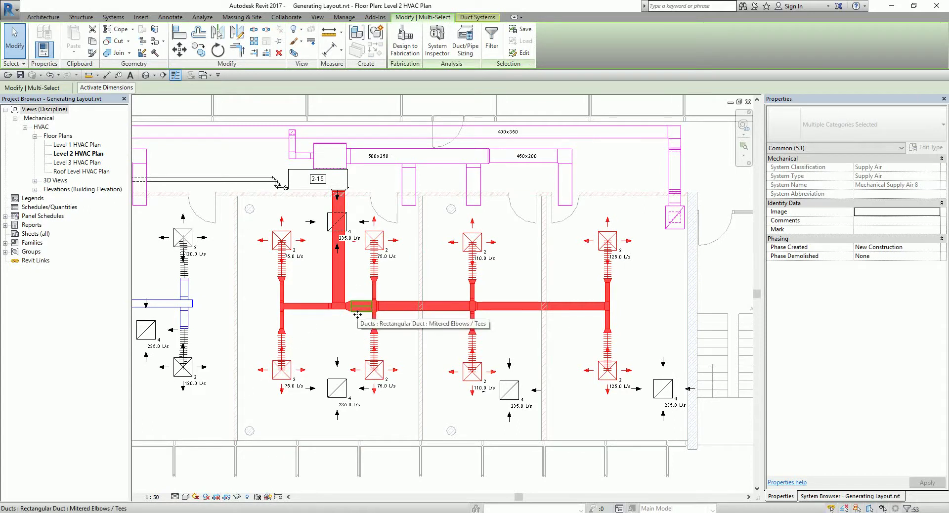
left_click(294, 54)
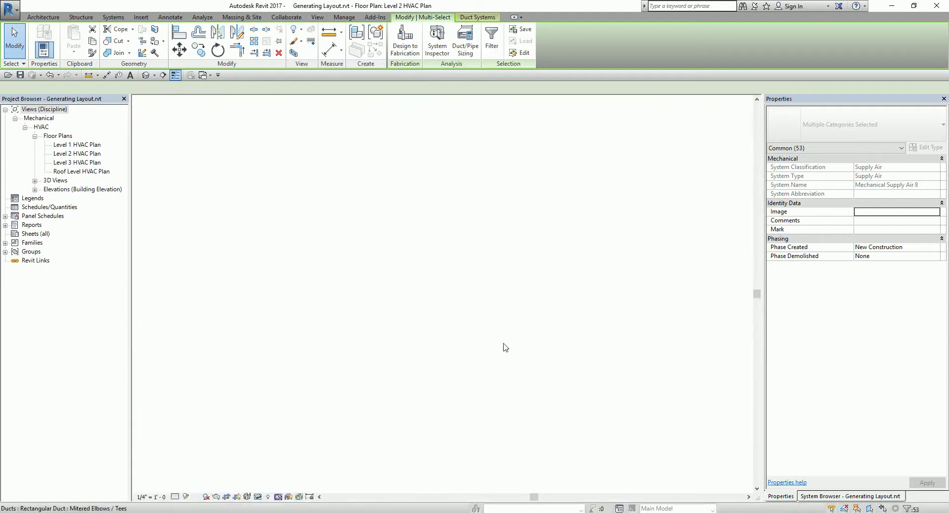
left_click(642, 322)
middle_click_drag(642, 322, 697, 322, "shift")
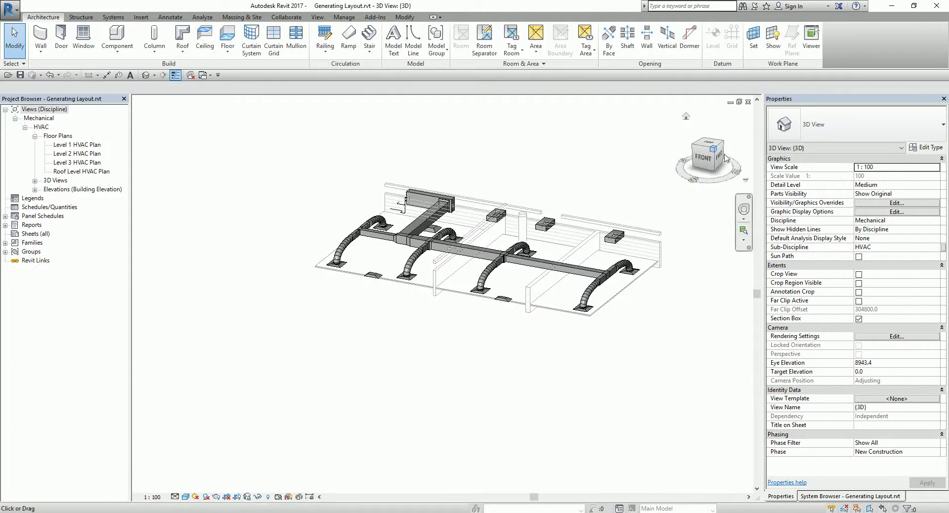
left_click(673, 172)
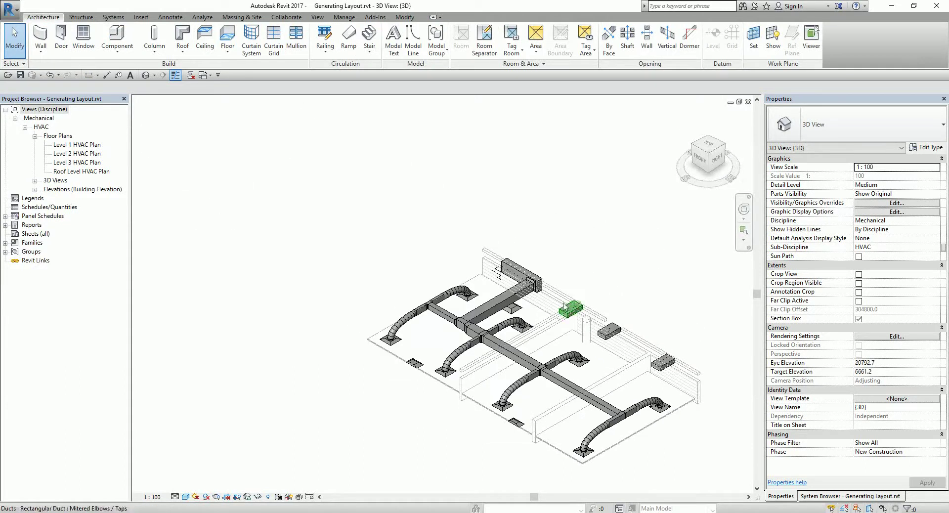
scroll(614, 378, "up", 4)
middle_click_drag(617, 372, 593, 301)
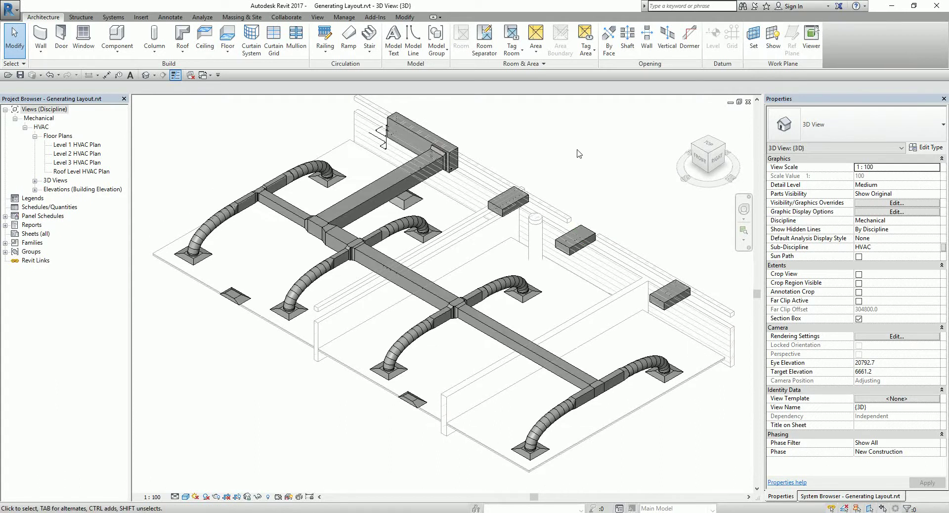